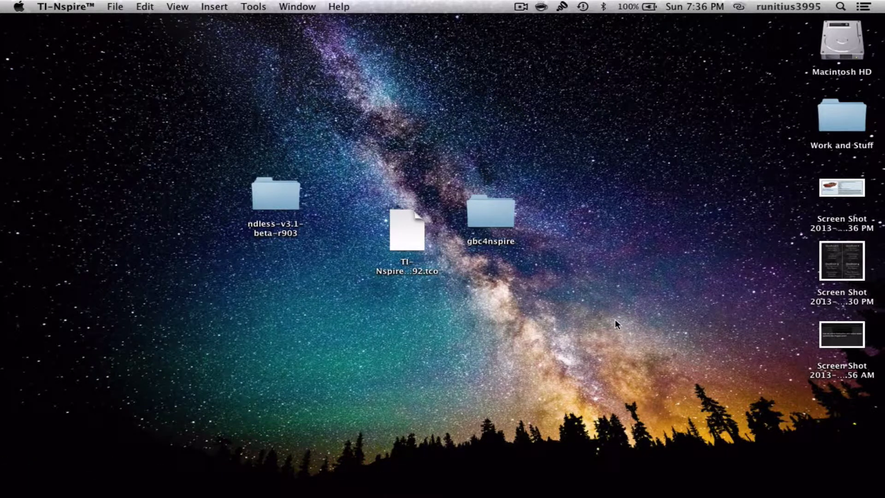
Search the quick launcher for '3.1.0.392', then dismiss the search
key("alt+space")
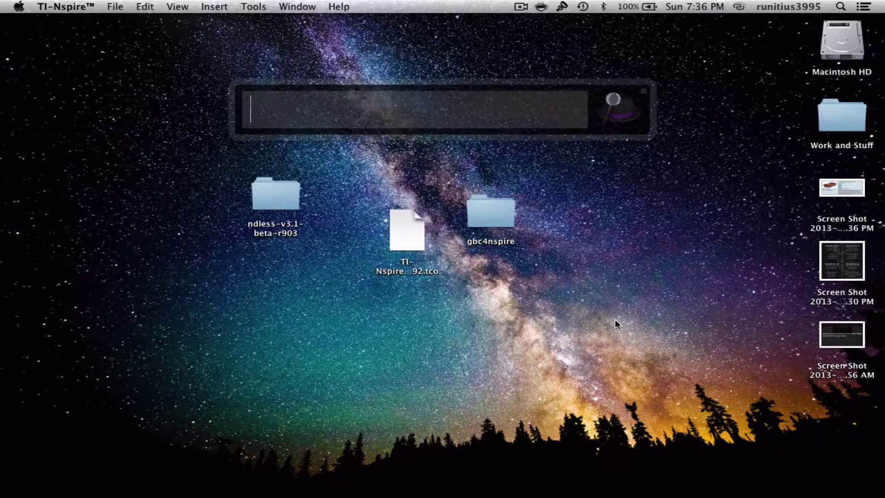
type("3.")
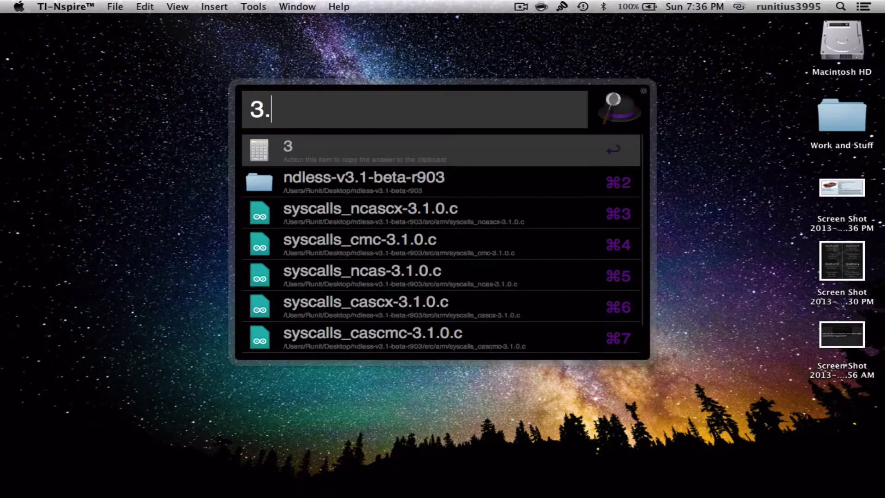
type("1.0.392")
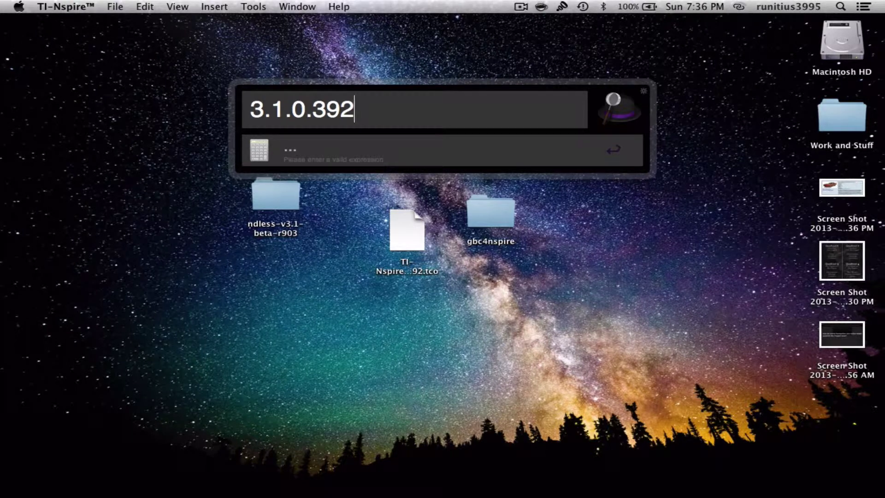
key("Escape")
Bring up Chrome's TI-Planet OS 3.1 page, close its downloads bar, and minimize it
mouse_move(725, 472)
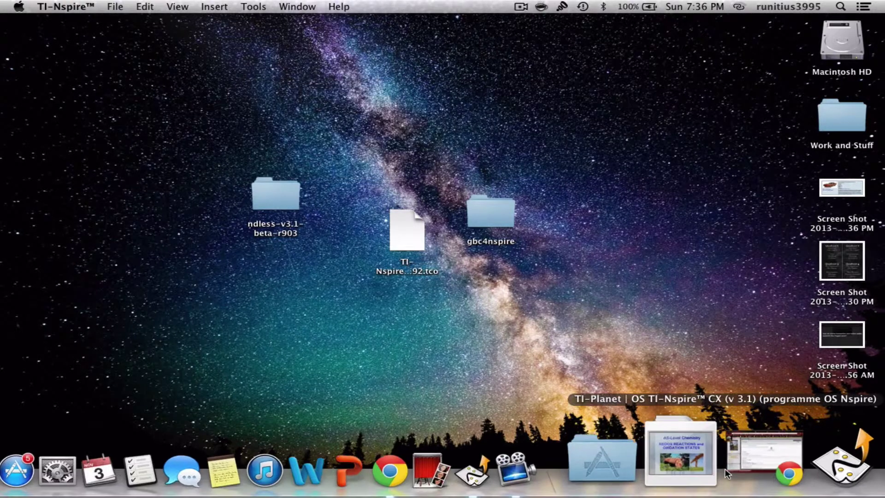
left_click(761, 466)
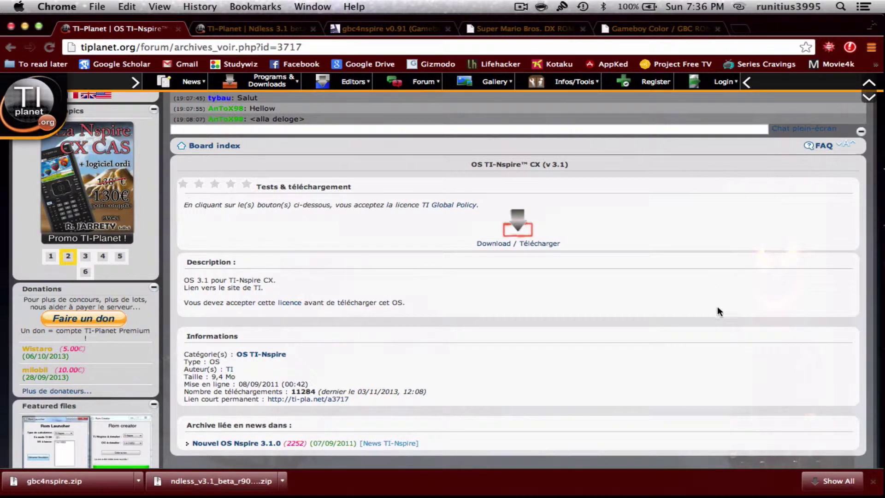
left_click(872, 481)
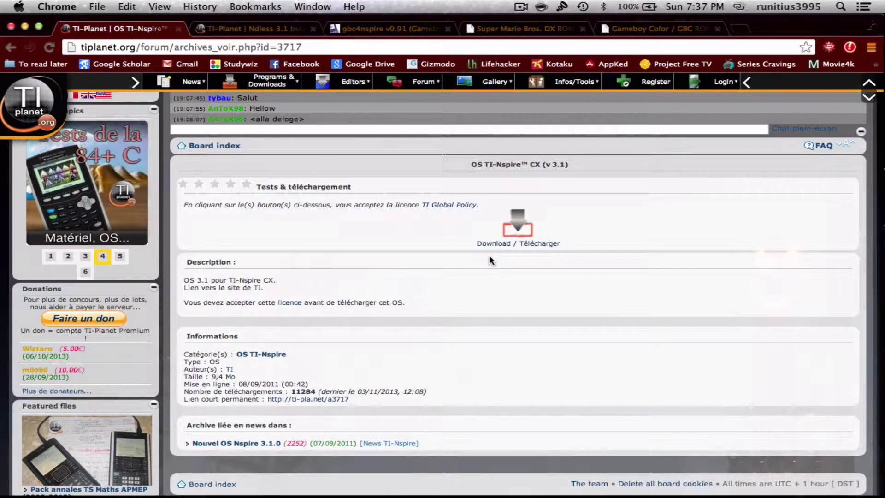
left_click(23, 26)
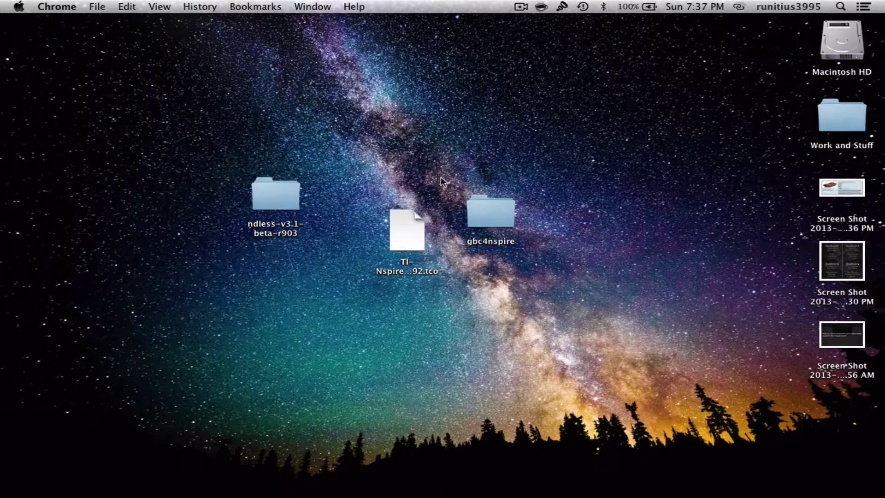
Select and then deselect the OS file on the desktop, and restore TI-Nspire Student Software
left_click_drag(377, 182, 445, 289)
left_click(394, 335)
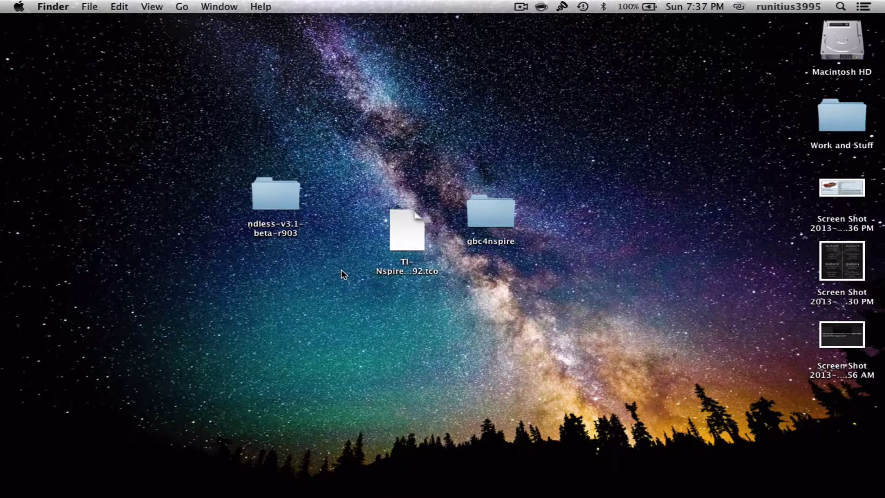
mouse_move(663, 464)
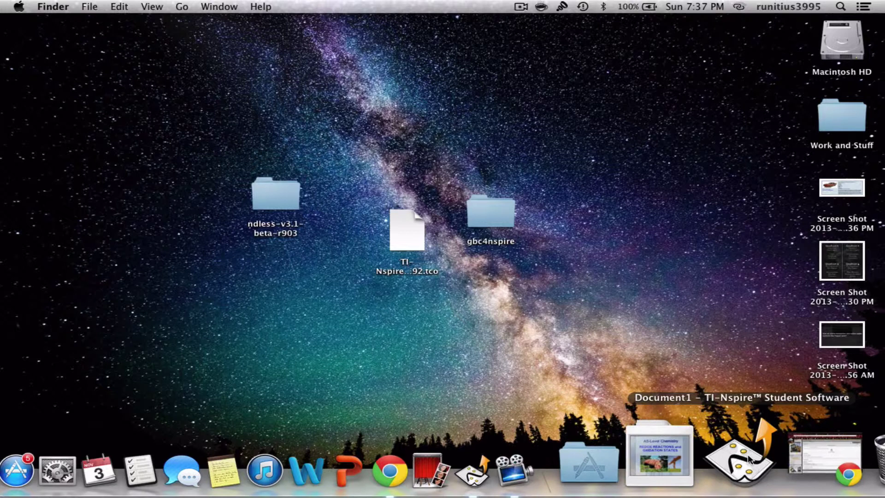
left_click(746, 456)
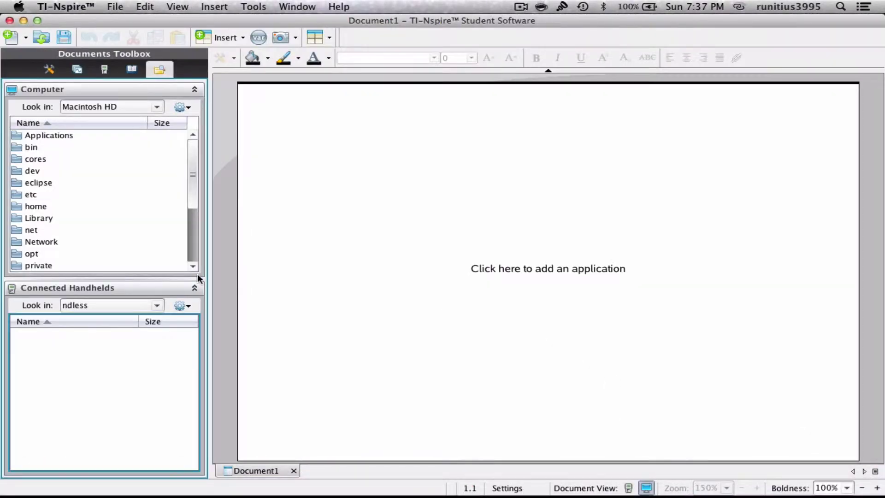
Browse the TI-Nspire CX 47D0 handheld, select its ndless folder, and open the file actions menu
left_click(157, 306)
left_click(147, 330)
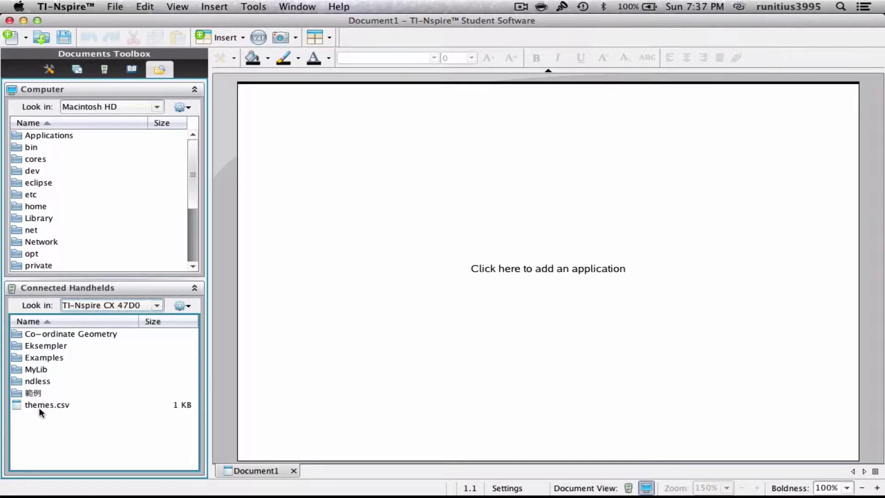
left_click(27, 383)
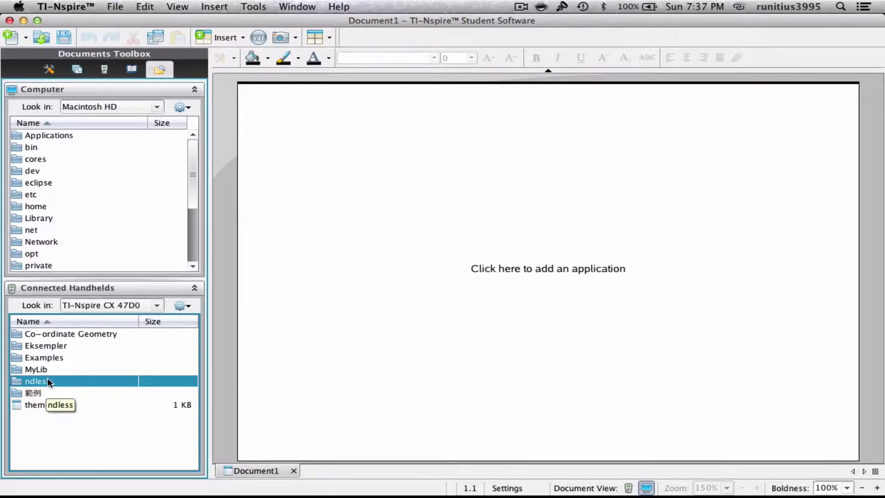
left_click(182, 305)
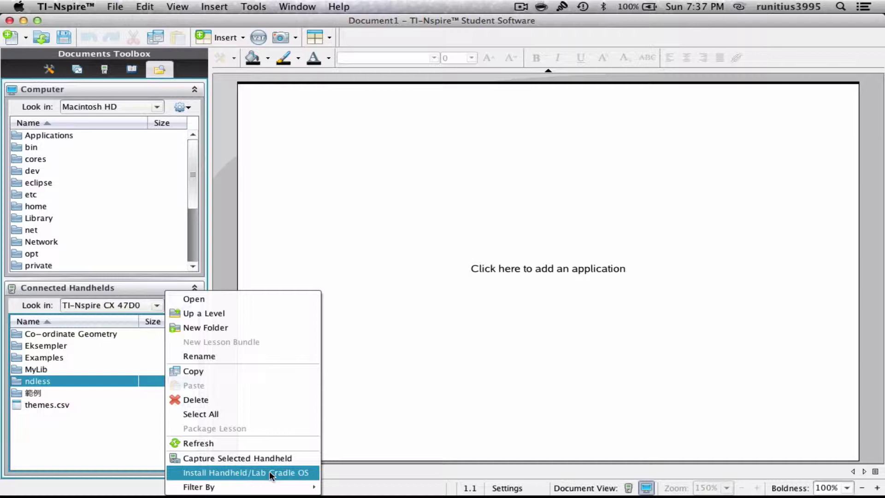
Choose the Desktop .tco file for a handheld OS install, decline the upgrade, and minimize TI-Nspire
left_click(307, 473)
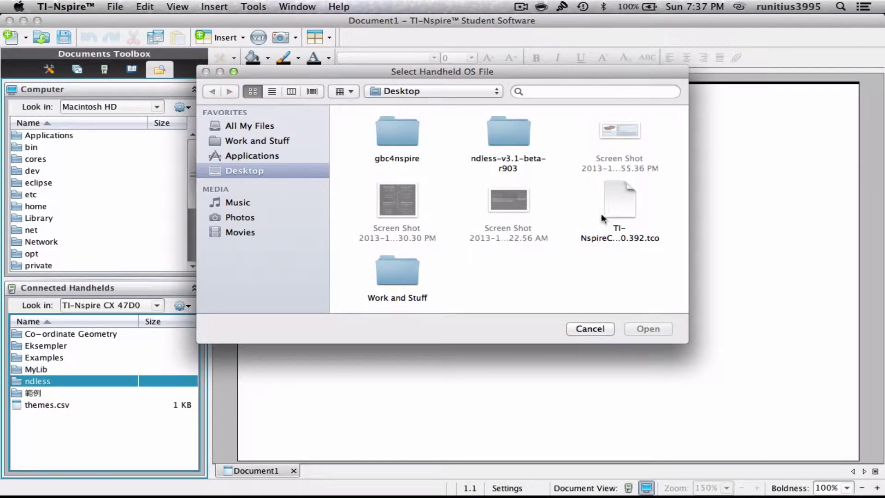
left_click(619, 195)
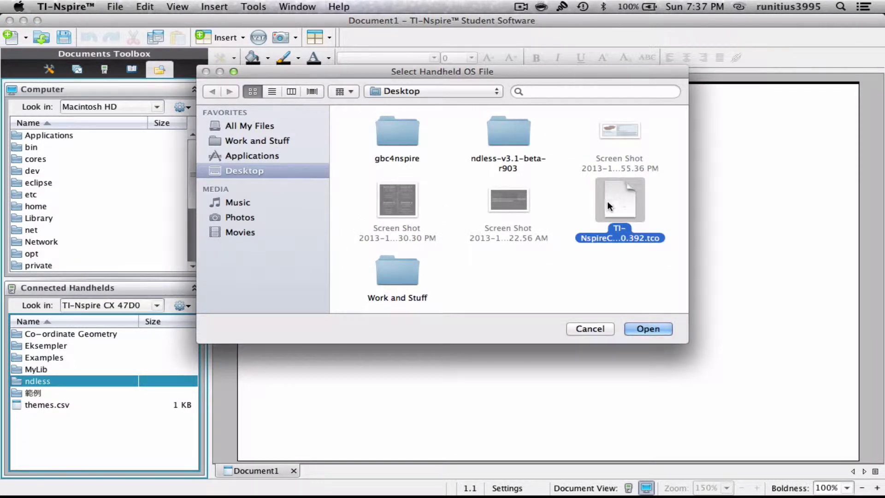
left_click(660, 328)
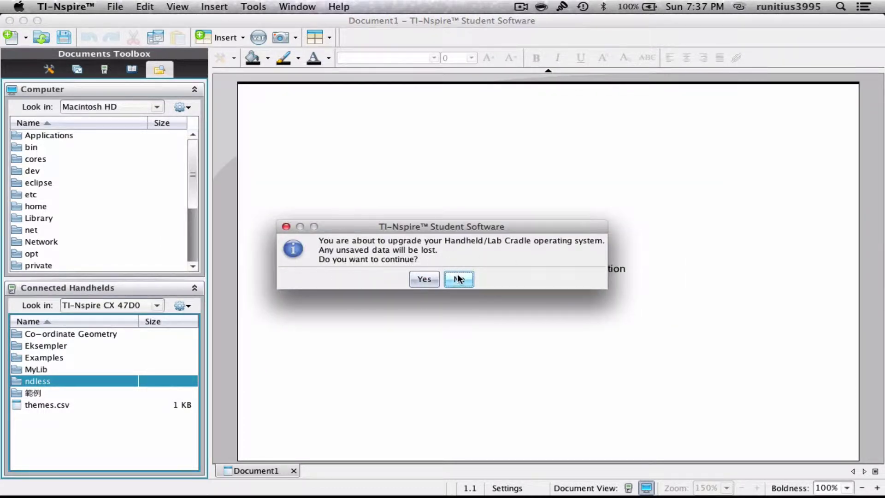
left_click(422, 280)
left_click(457, 279)
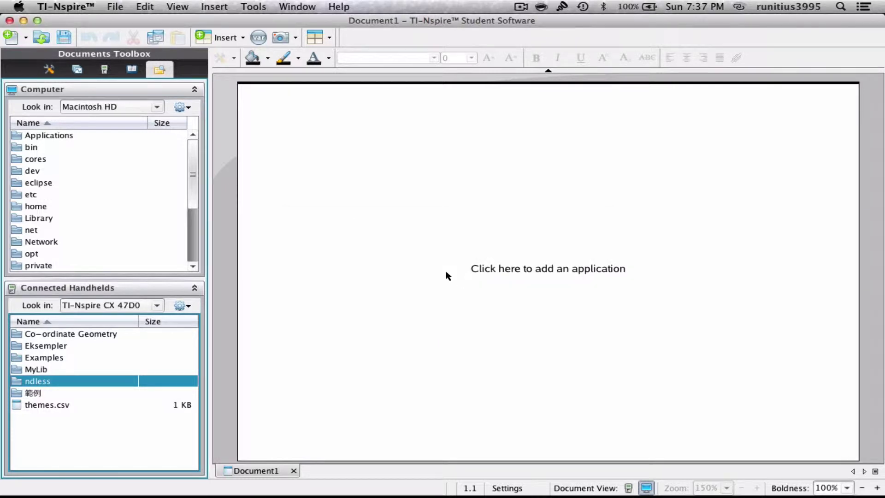
left_click(24, 21)
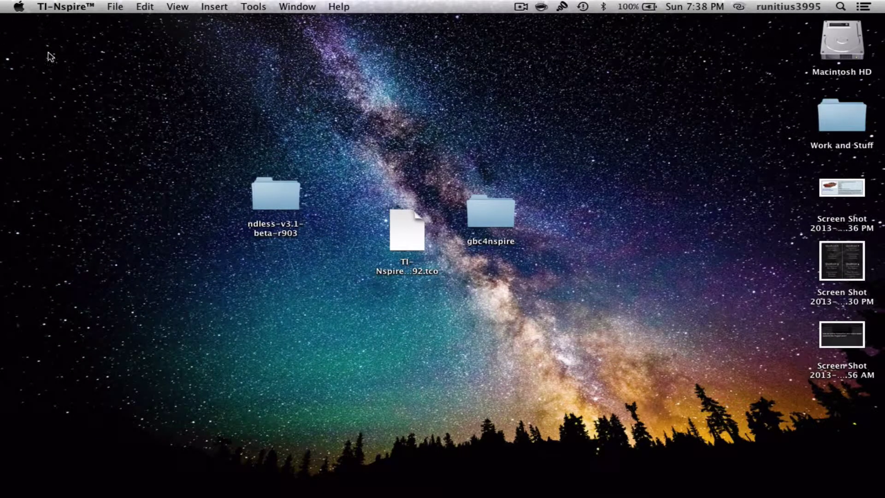
View Chrome's TI-Planet Ndless 3.1 beta page, then minimize the browser to the desktop
mouse_move(636, 466)
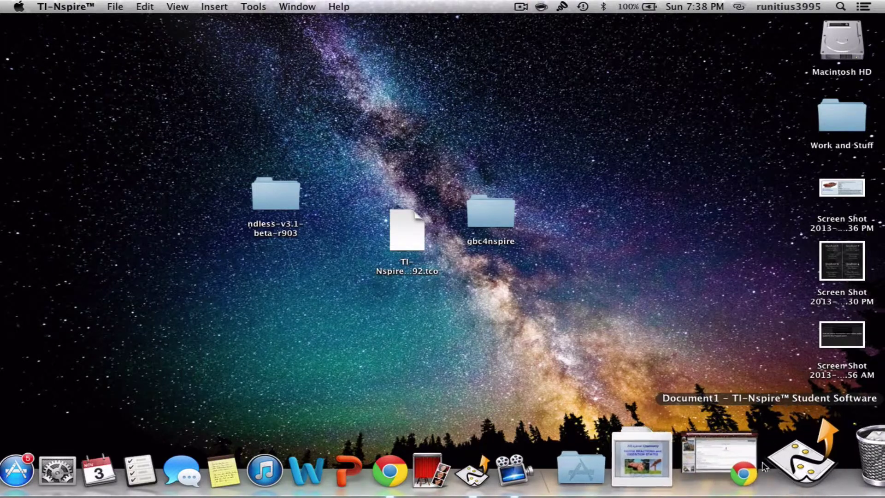
left_click(700, 461)
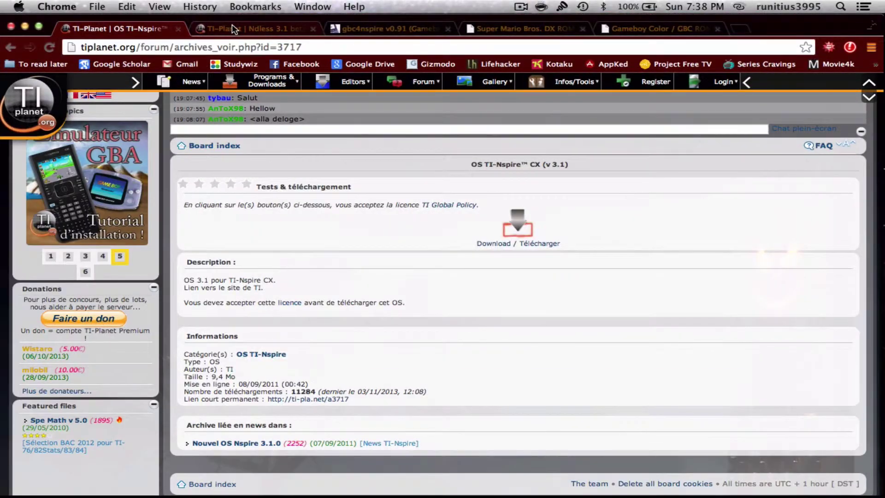
left_click(232, 25)
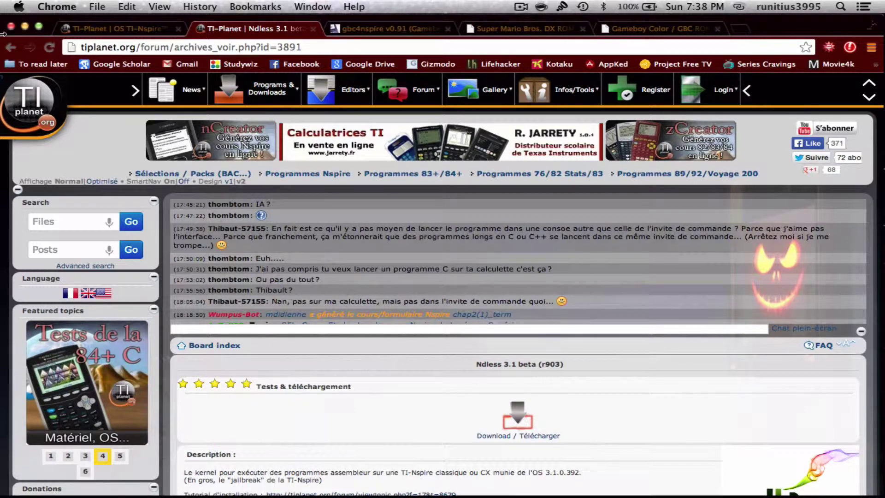
left_click(24, 27)
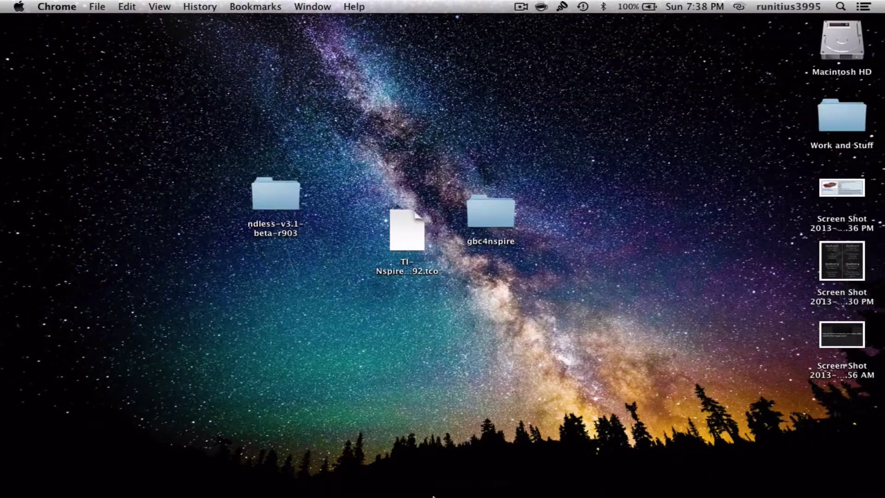
left_click(788, 471)
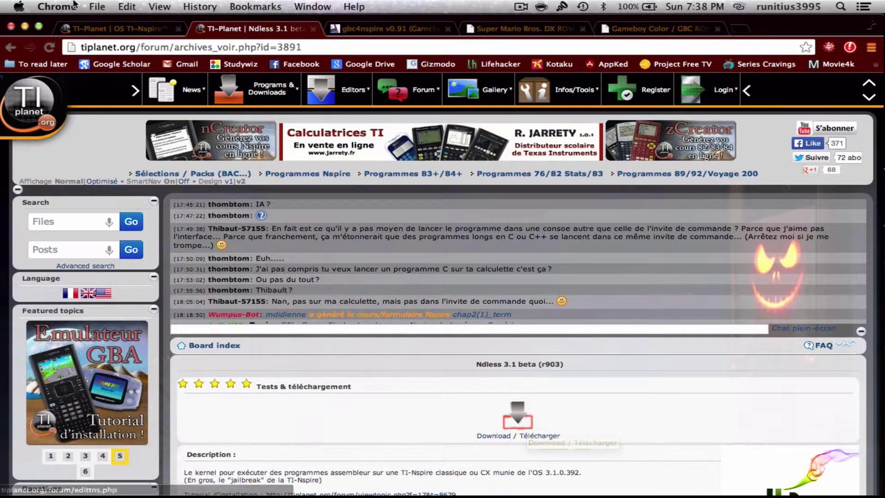
left_click(25, 26)
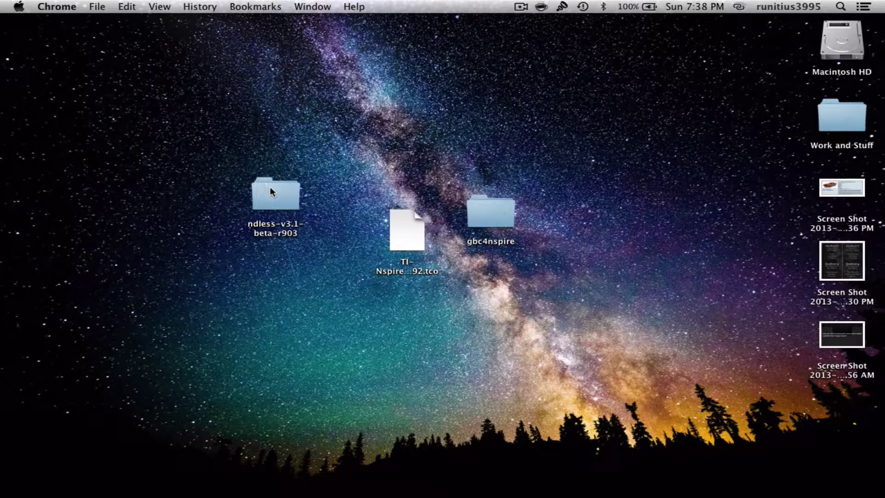
Open ndless-v3.1-beta-r903 and browse the calcbin and tests folder files
double_click(270, 187)
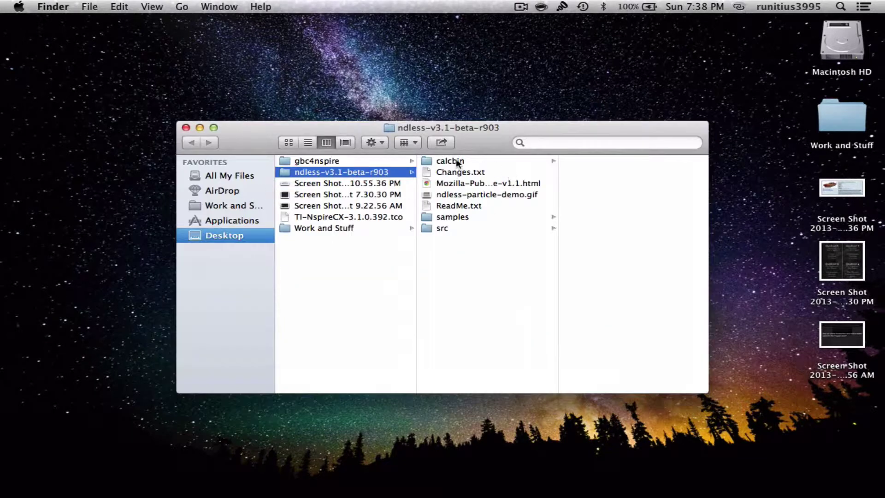
left_click(453, 159)
key("Right")
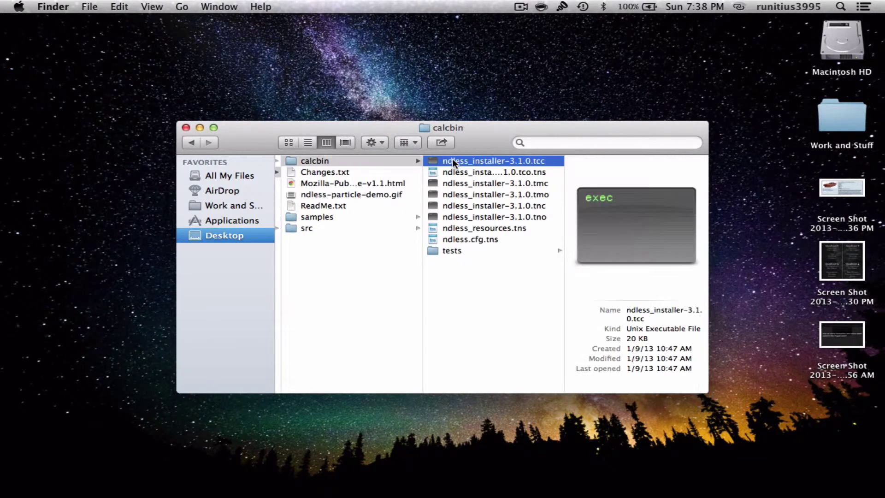
key("Down")
key("Down")
key("Down")
key("Down")
key("Down")
key("Down")
key("Down")
key("Down")
key("Up")
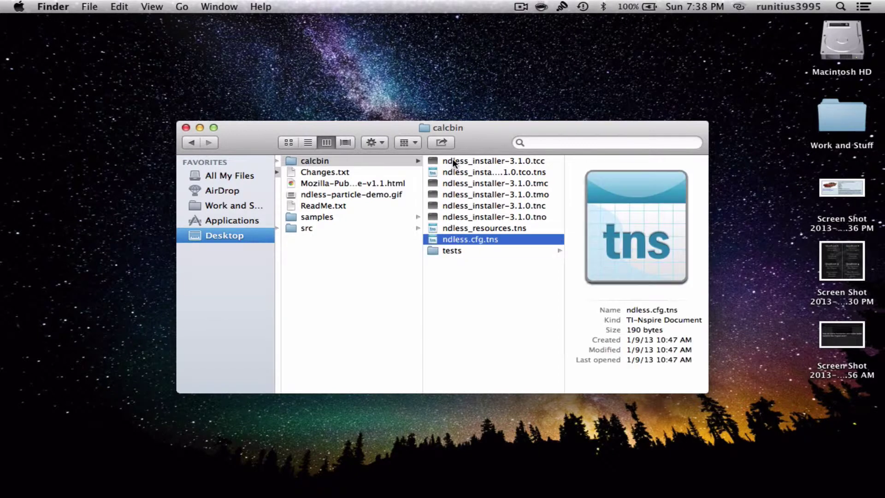
key("Down")
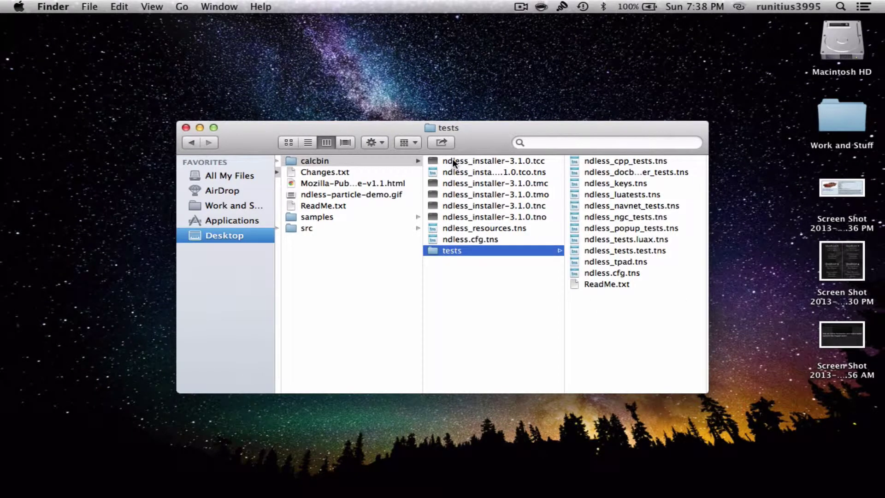
key("Up")
key("Up")
key("Up")
key("Up")
key("Up")
key("Up")
key("Up")
key("Up")
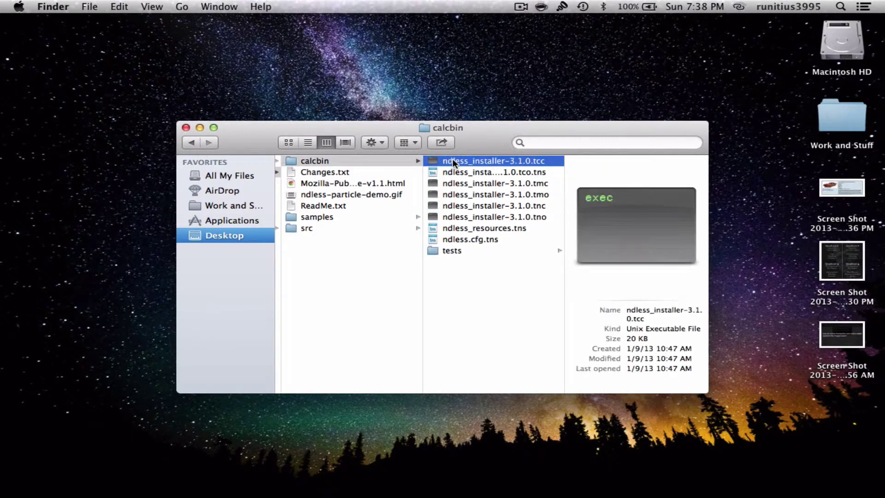
key("Down")
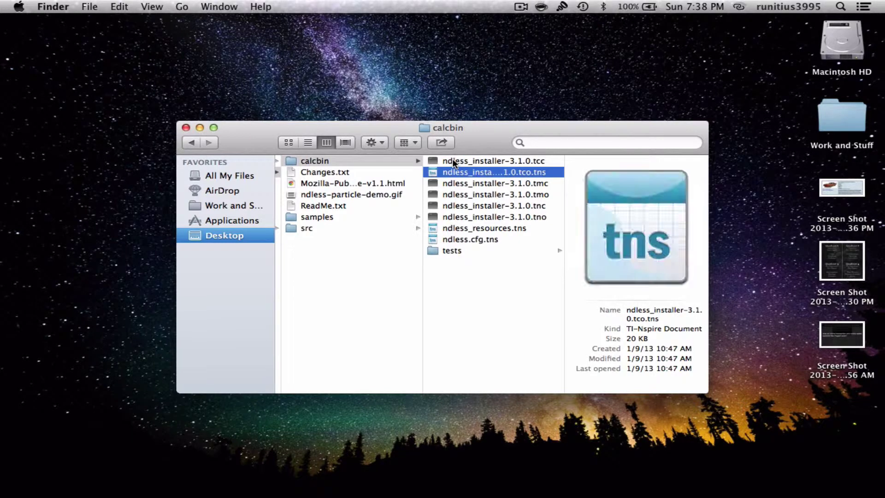
left_click(498, 159)
left_click(516, 251)
key("Left")
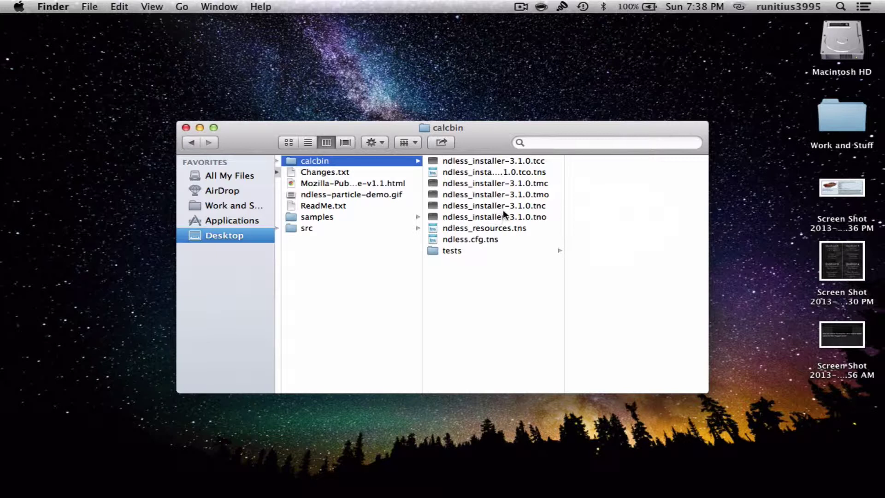
Select ndless_installer-3.1.0.tco.tns together with ndless_resources.tns
left_click(489, 230)
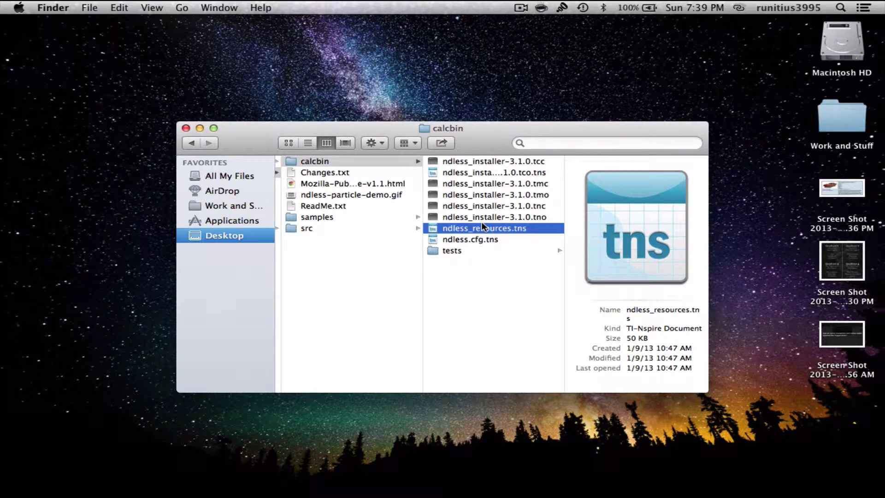
left_click(479, 171)
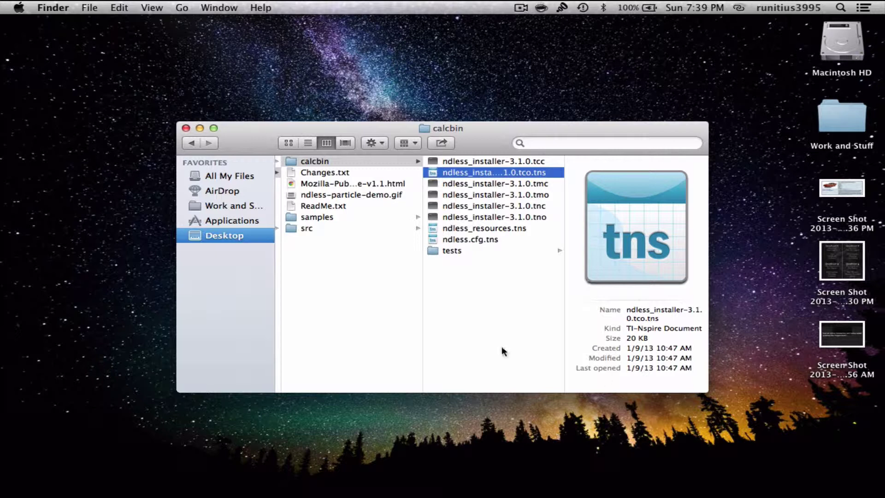
left_click(492, 228, "super")
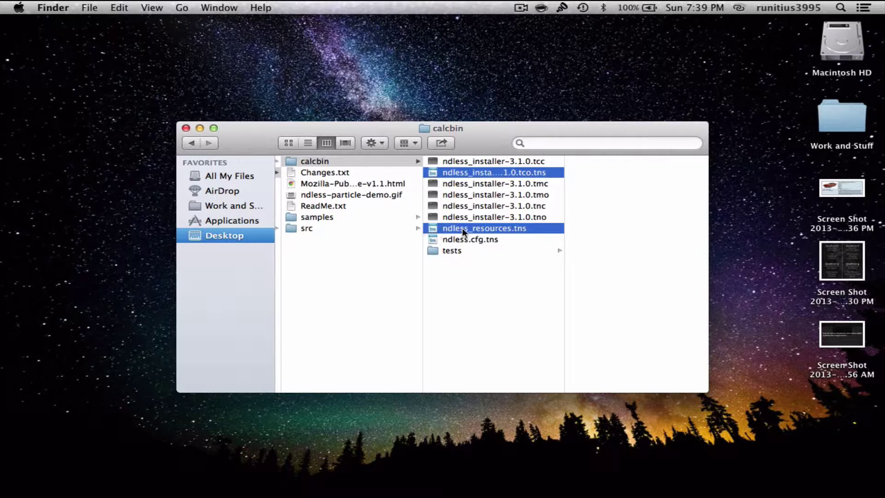
Copy ndless_installer-3.1.0.tco.tns and ndless_resources.tns into the handheld's ndless folder, then minimize TI-Nspire
left_click_drag(463, 227, 54, 400)
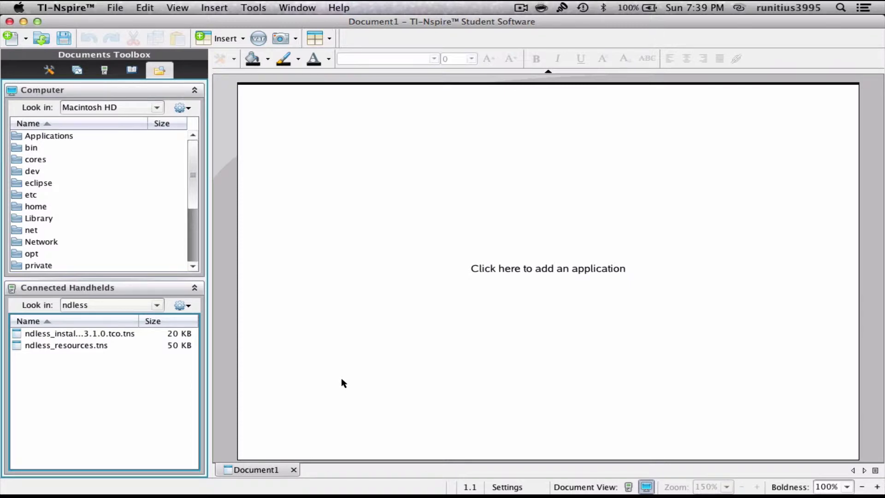
left_click(23, 21)
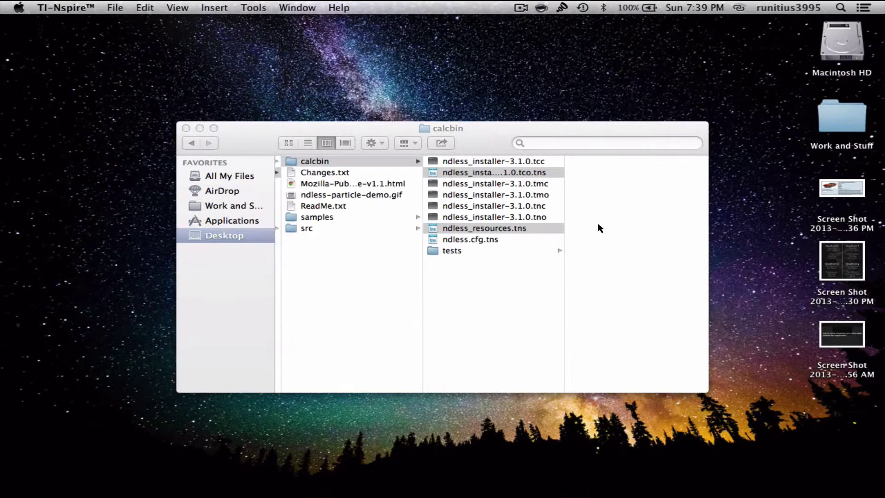
Close the calcbin window, view the gbc4nspire v0.91 page on ticalc.org, then minimize Chrome
left_click(186, 128)
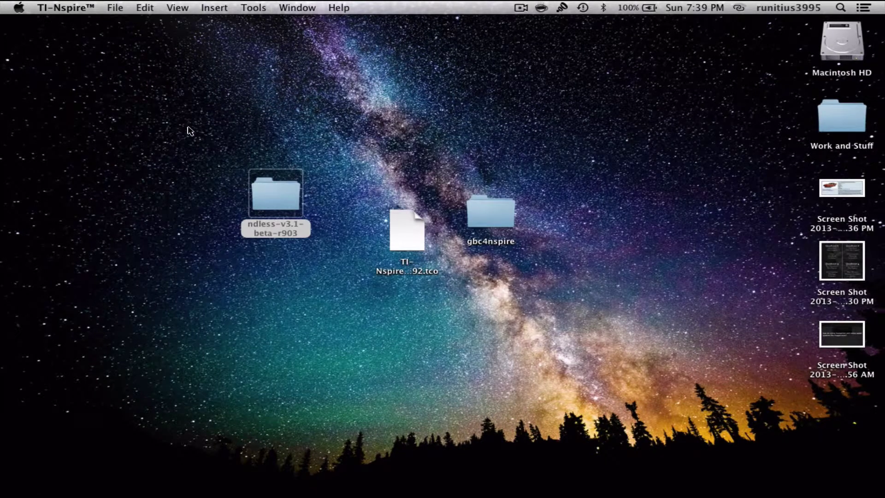
left_click(254, 109)
left_click(253, 109)
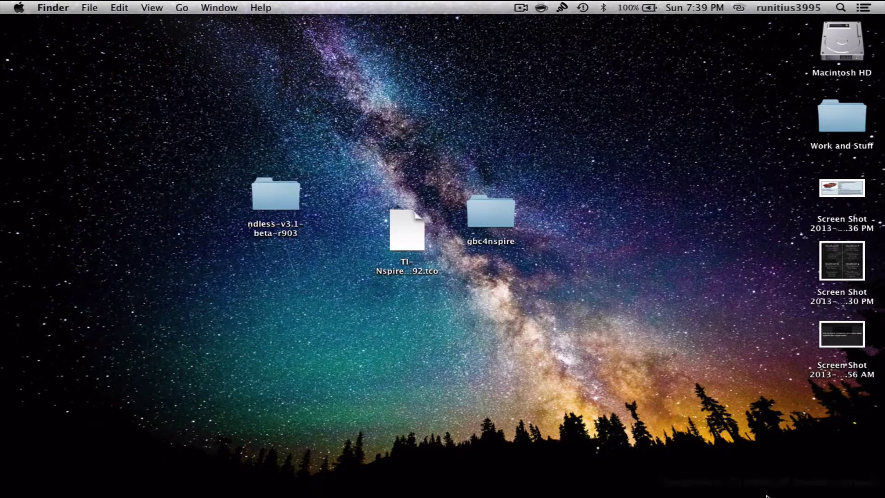
left_click(644, 464)
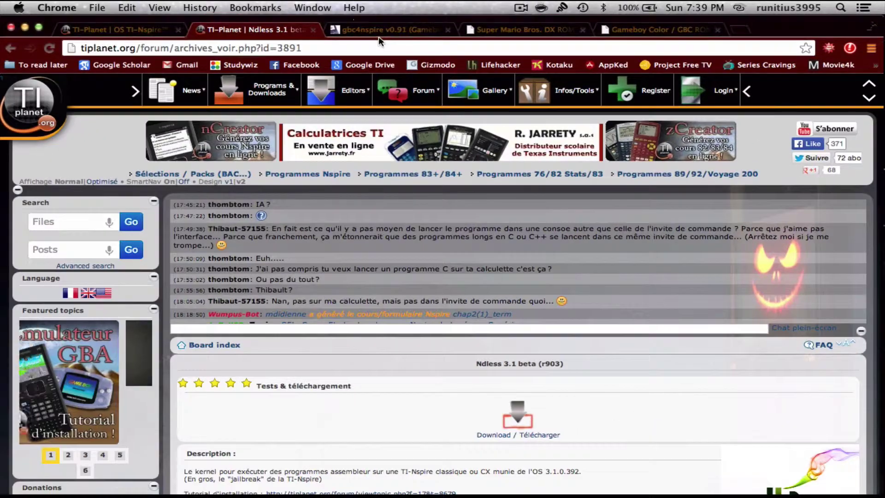
left_click(379, 35)
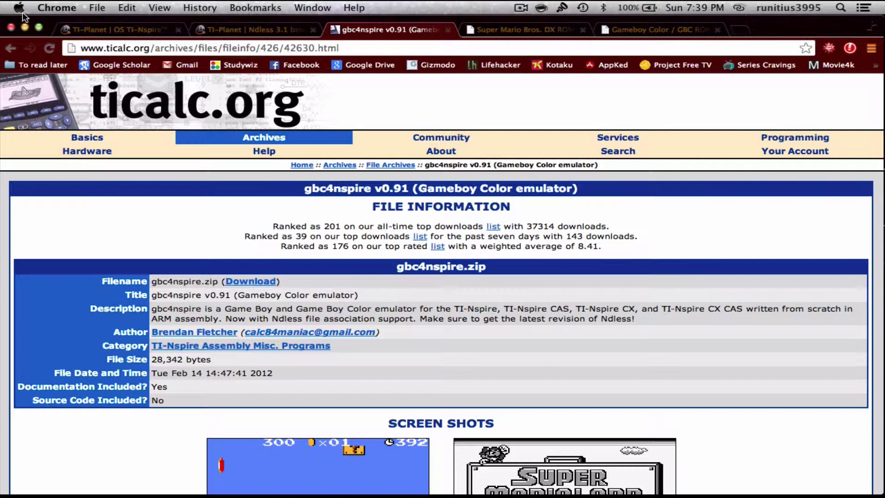
left_click(24, 26)
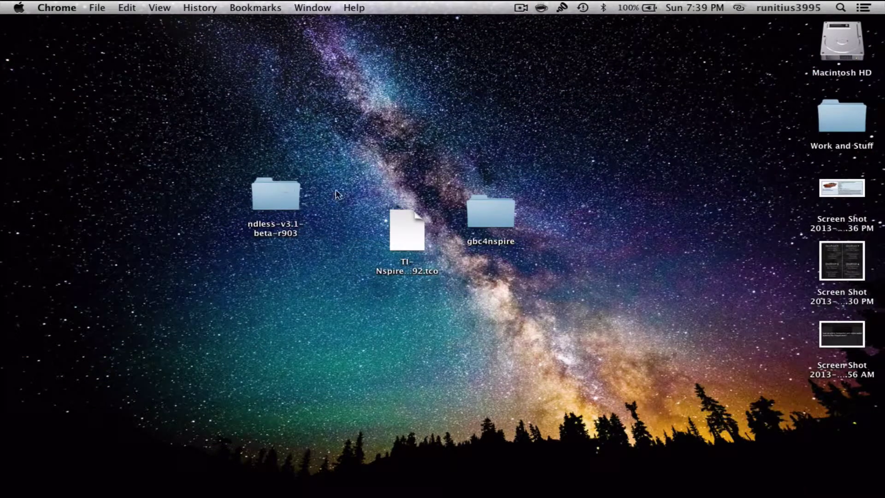
Copy gbc4nspire.tns (93 KB) to the handheld's ndless folder, then close the gbc4nspire window
double_click(483, 204)
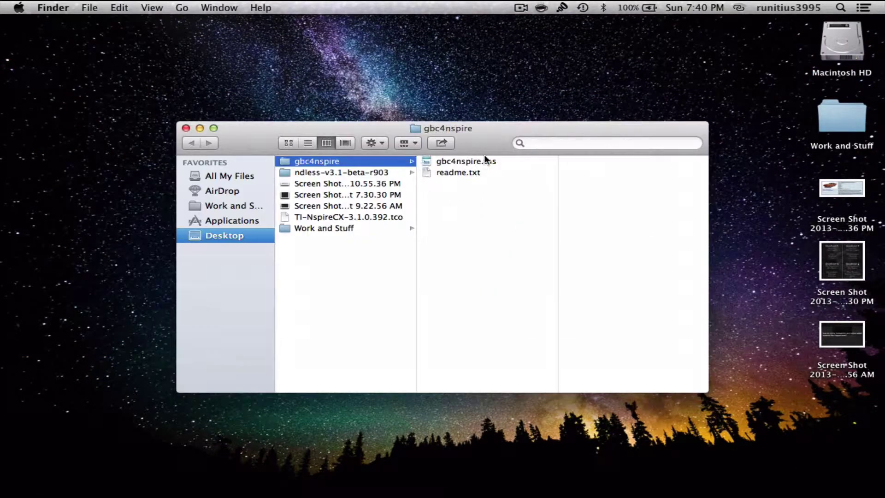
left_click(468, 161)
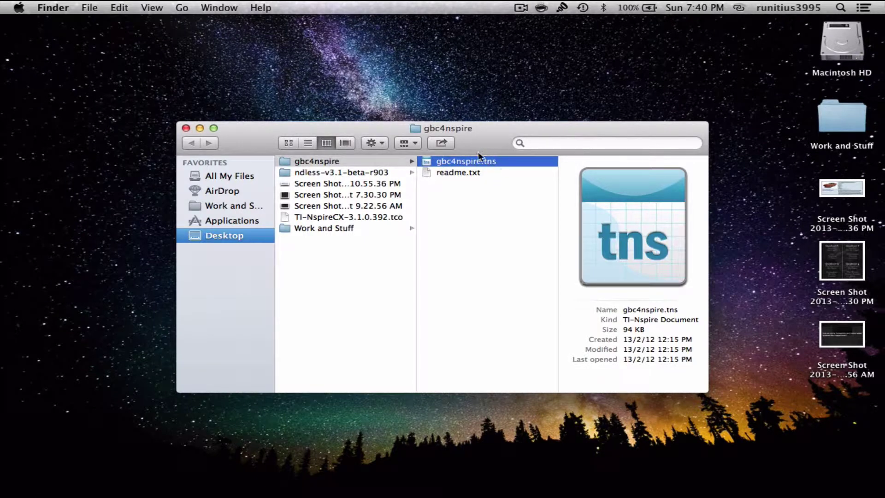
key("Down")
key("Up")
left_click_drag(472, 160, 87, 399)
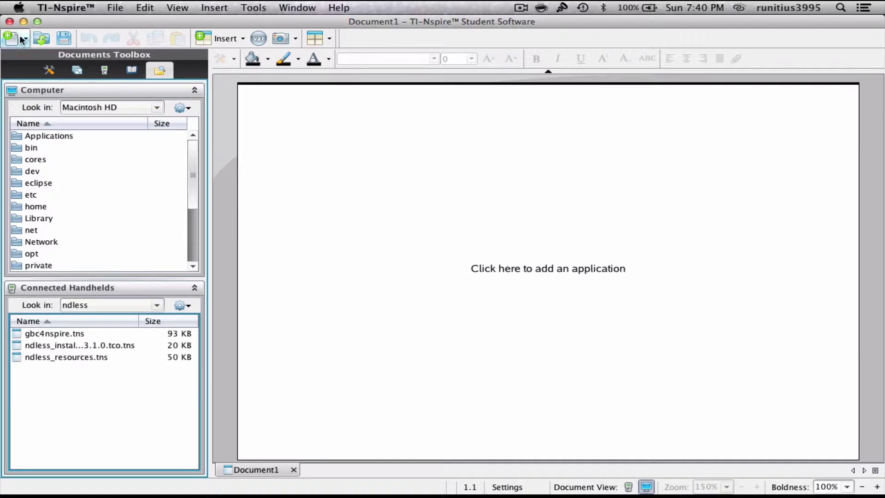
left_click(23, 22)
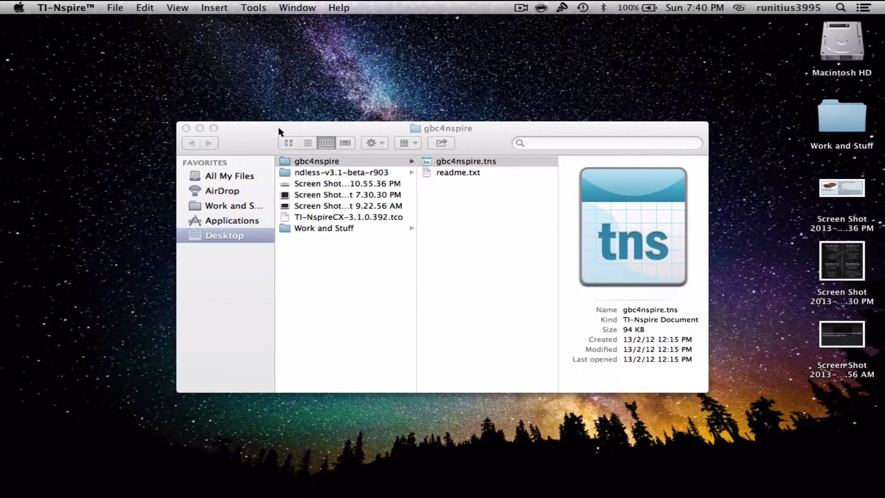
left_click(183, 127)
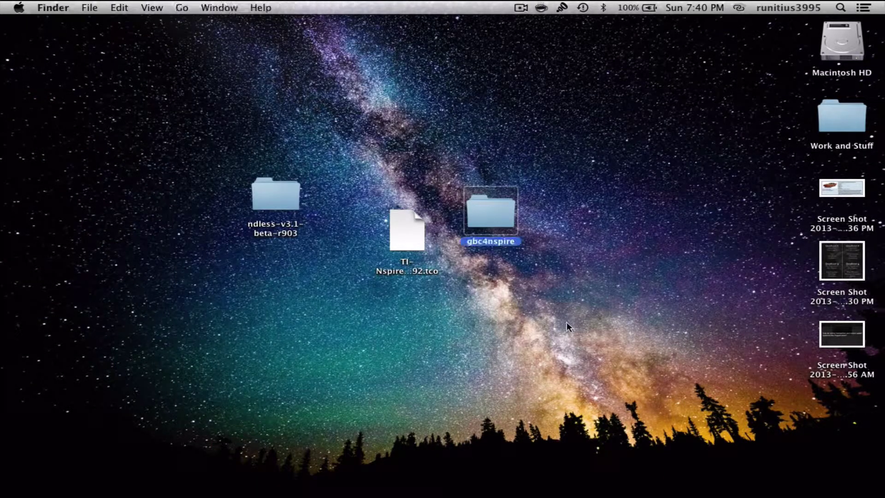
Download Super Mario Bros. DX.zip from the CoolROM game page and close the download popup
left_click(775, 463)
left_click(781, 460)
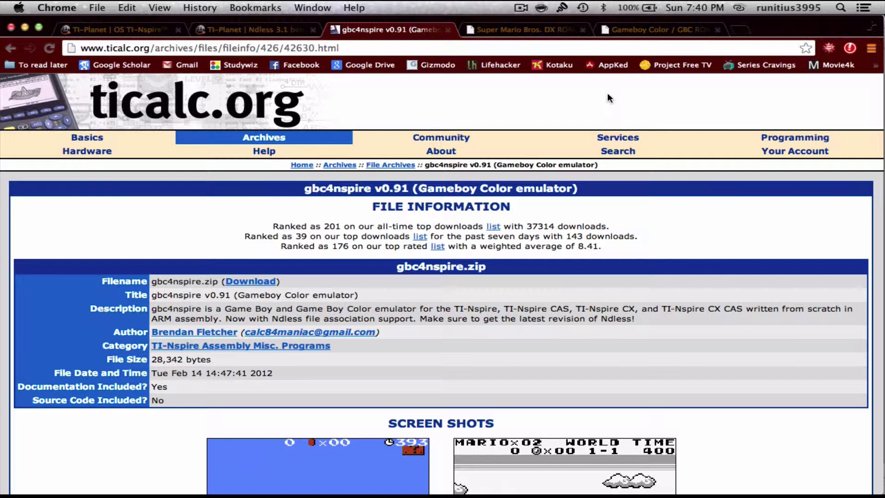
left_click(536, 31)
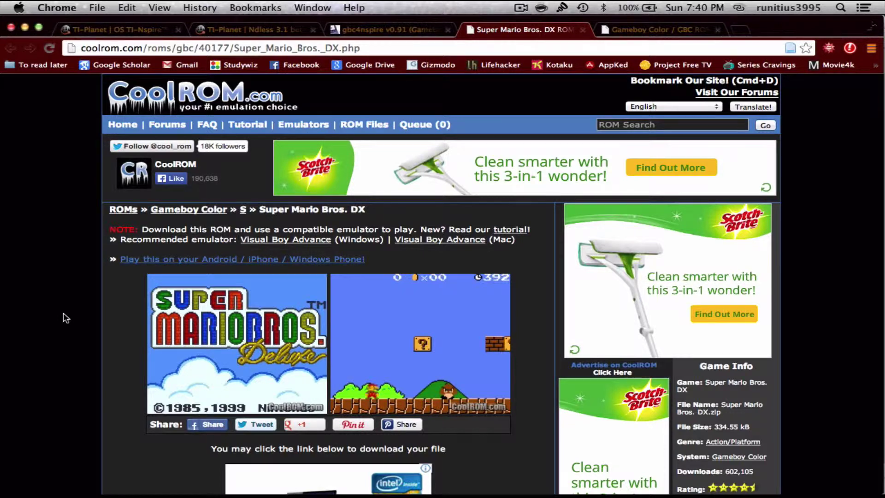
scroll(66, 318, "down", 5)
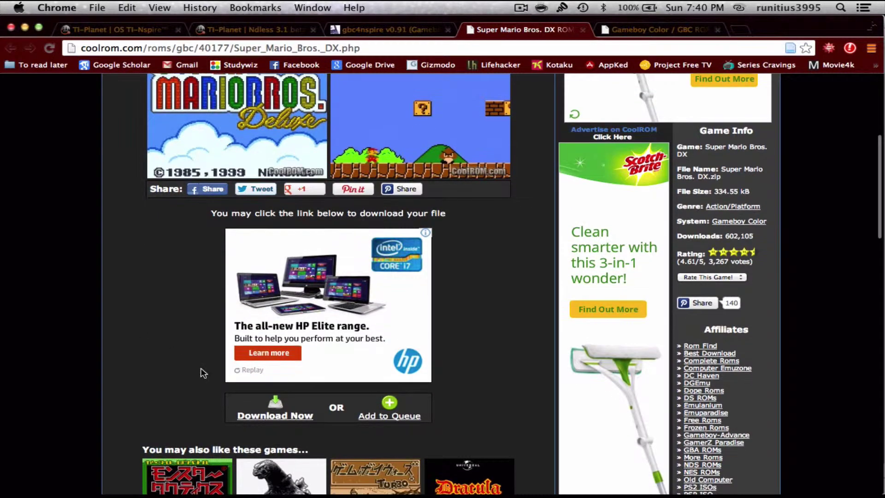
left_click(271, 416)
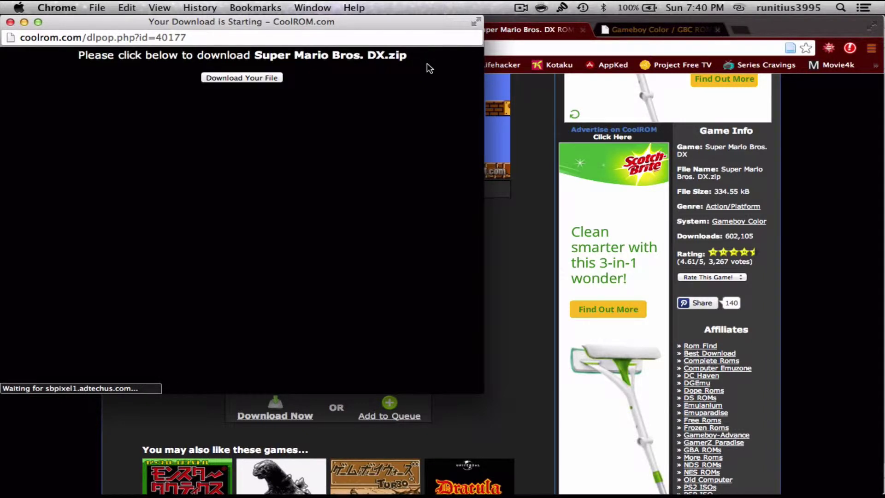
left_click(242, 78)
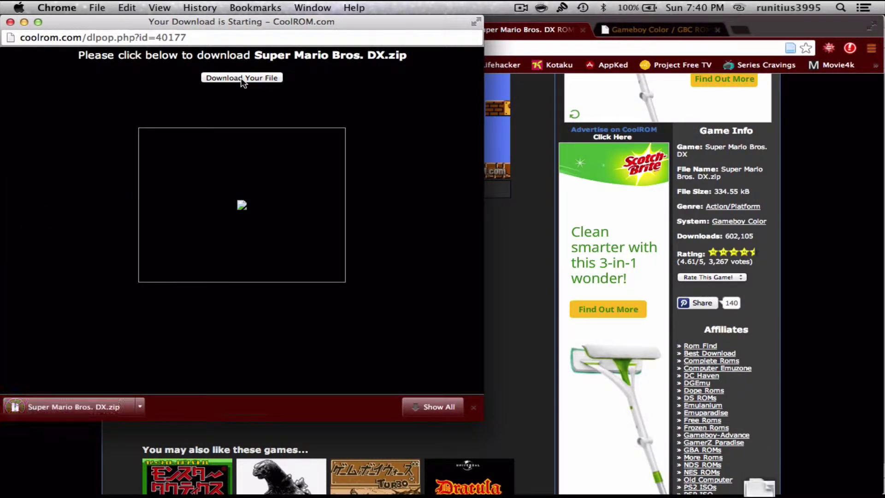
left_click(10, 21)
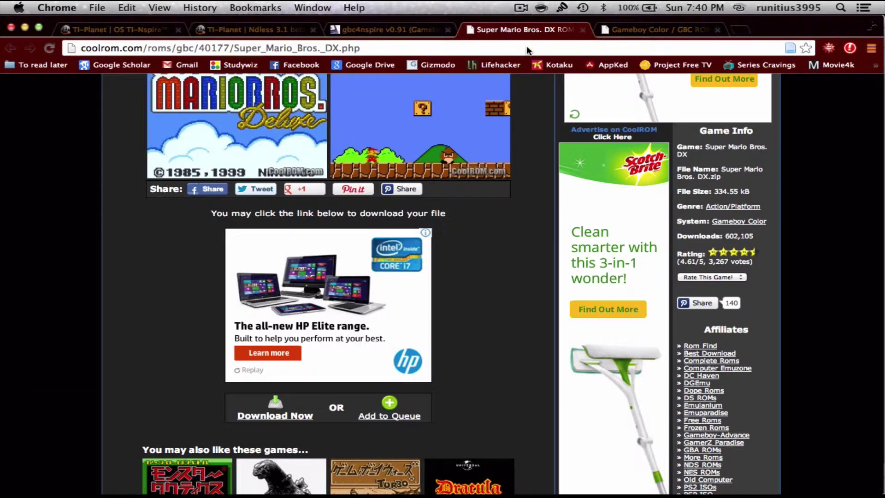
Close the Super Mario Bros. DX tab, scroll CoolROM's Game Boy Color list, and minimize Chrome
left_click(582, 29)
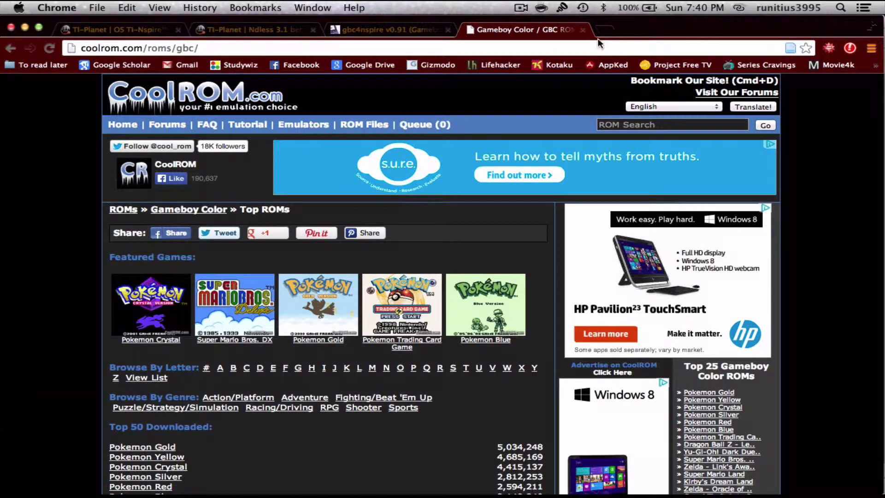
scroll(187, 227, "down", 5)
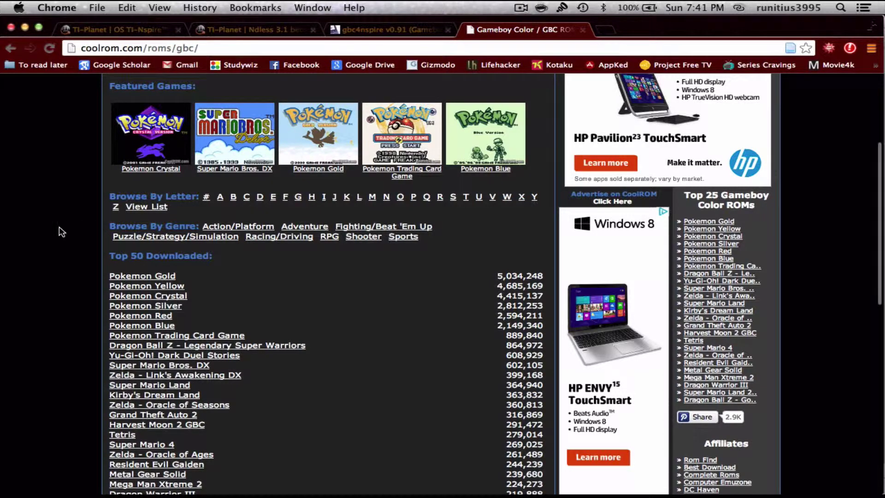
scroll(60, 232, "down", 4)
scroll(62, 232, "up", 2)
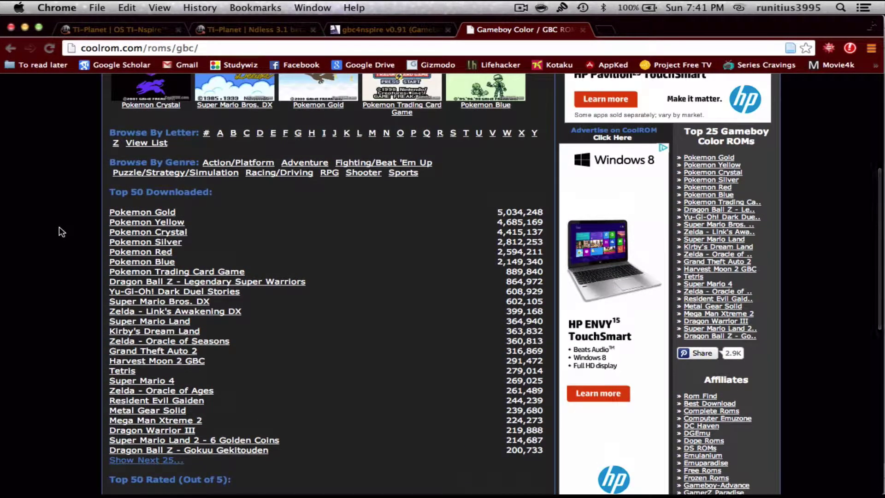
scroll(61, 232, "down", 10)
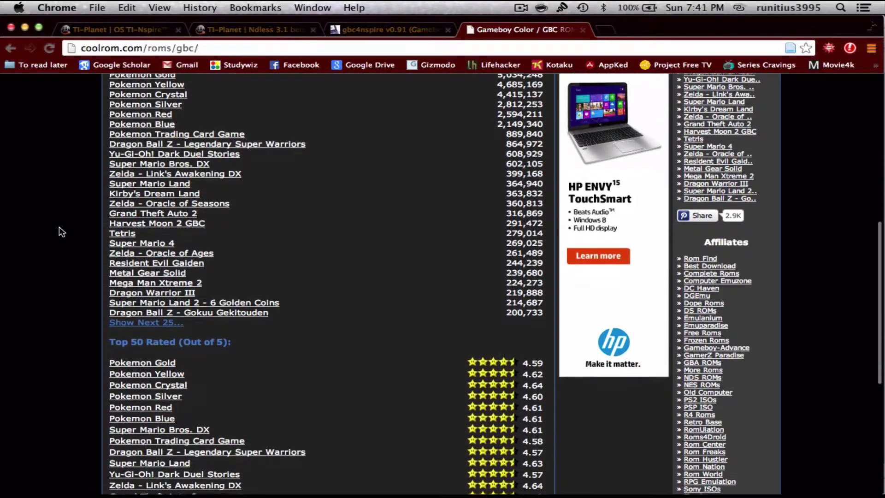
scroll(60, 230, "down", 2)
scroll(60, 230, "up", 12)
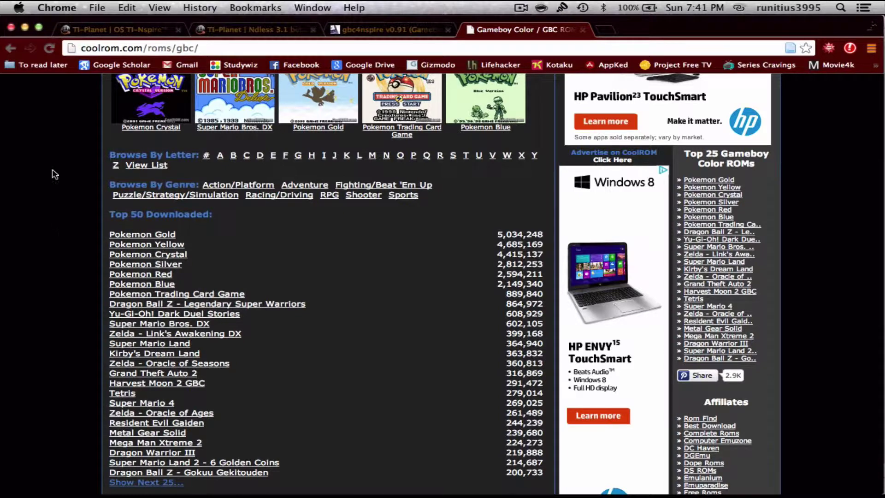
left_click(25, 27)
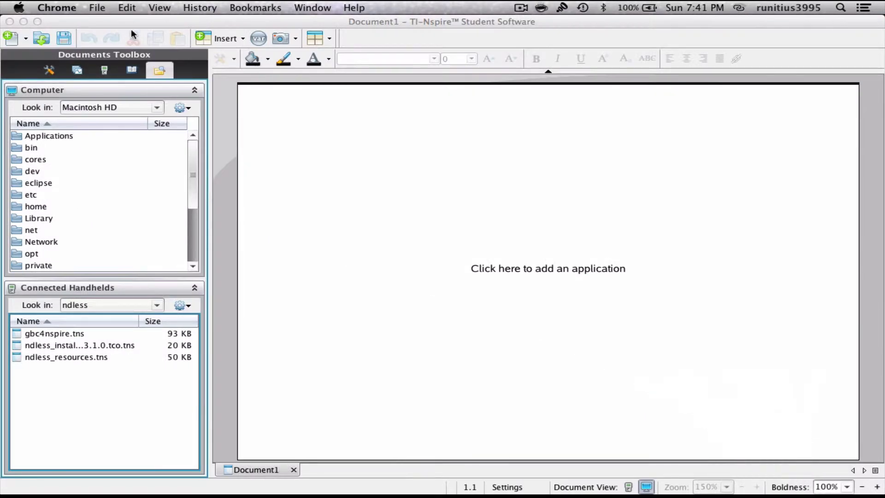
Move Super Mario Bros. DX.zip from Downloads onto the desktop and extract it
left_click(23, 22)
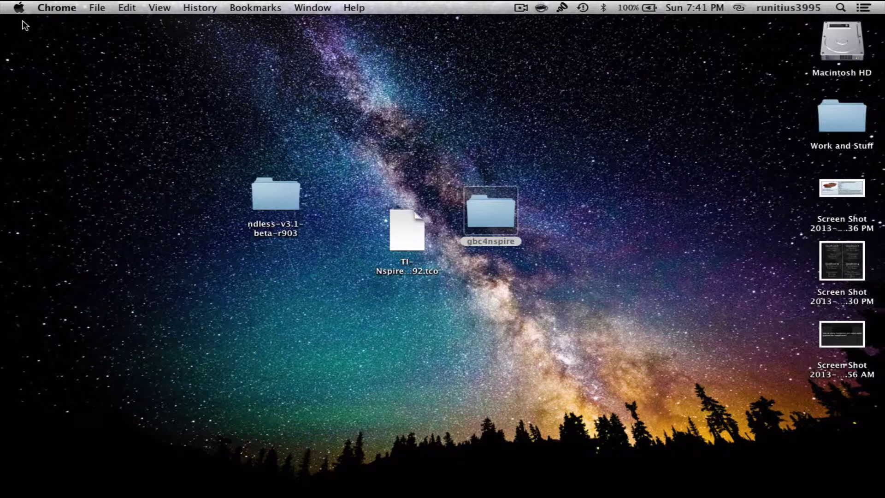
left_click(689, 478)
mouse_move(693, 496)
left_click(701, 466)
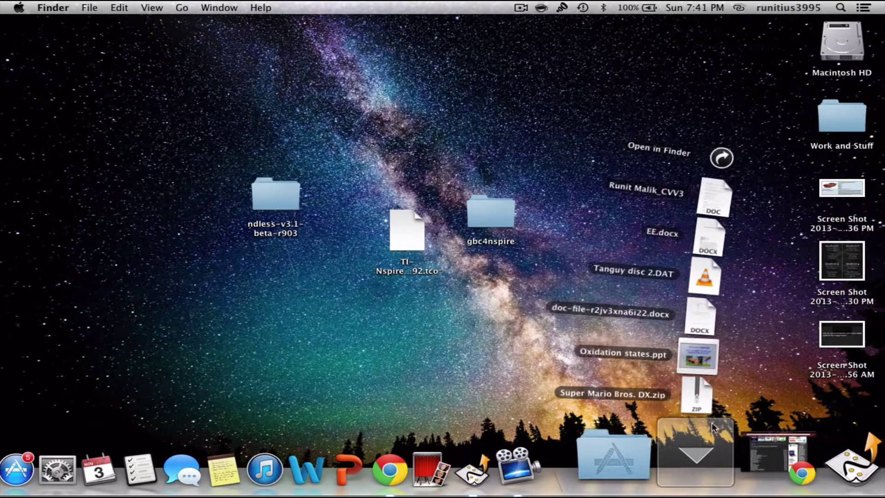
left_click_drag(715, 398, 600, 273)
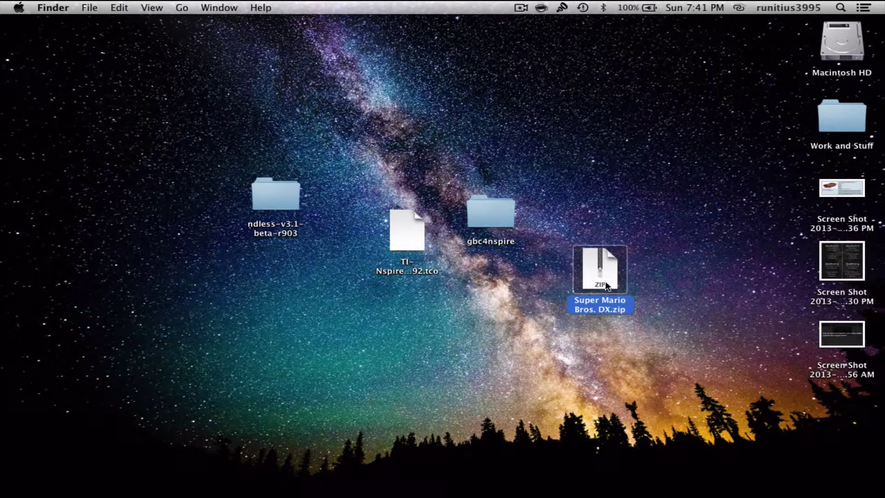
double_click(605, 281)
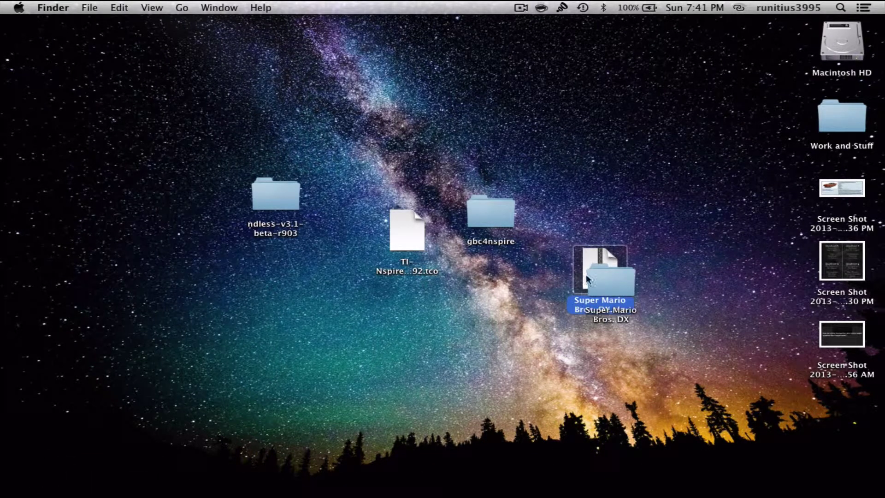
Trash the zip, open the Super Mario Bros. DX folder, and select Super Mario Bros. DX.gbc
left_click_drag(613, 273, 568, 192)
left_click_drag(600, 273, 825, 457)
left_click(571, 184)
double_click(571, 183)
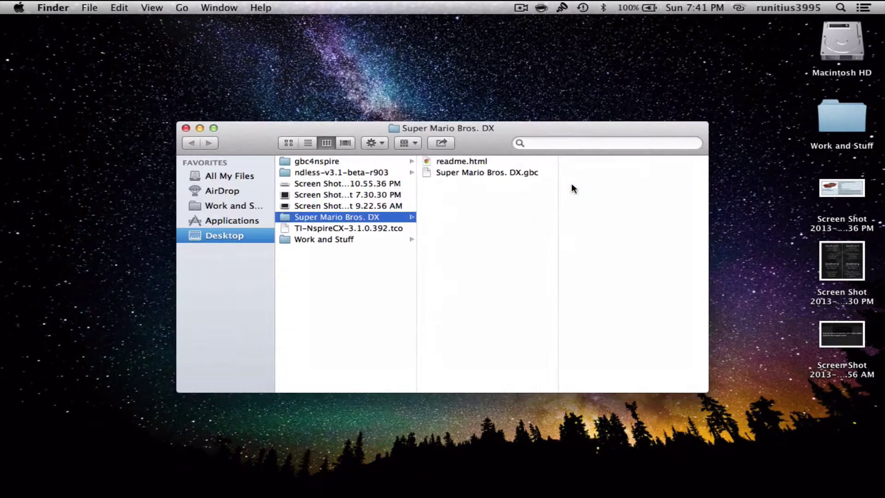
key("Right")
key("Down")
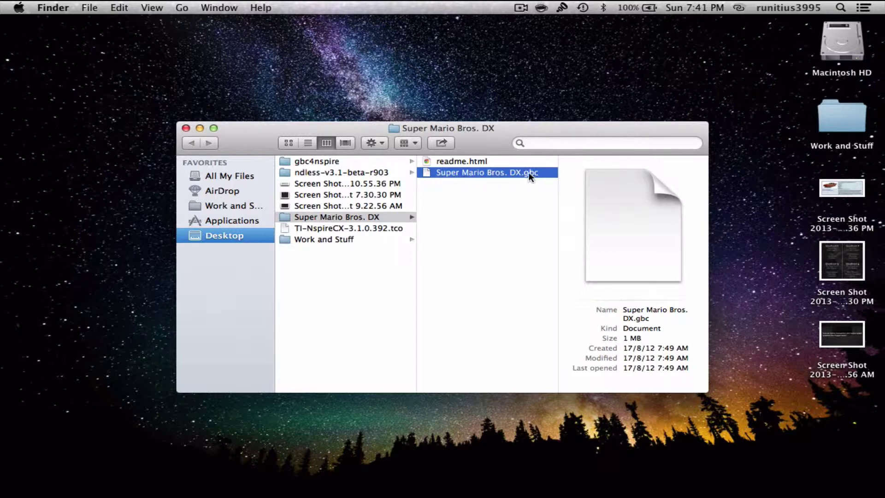
Try sending Super Mario Bros. DX.gbc to TI-Nspire, dismiss the .tns-only error, then reselect the file in Finder
left_click_drag(530, 172, 100, 393)
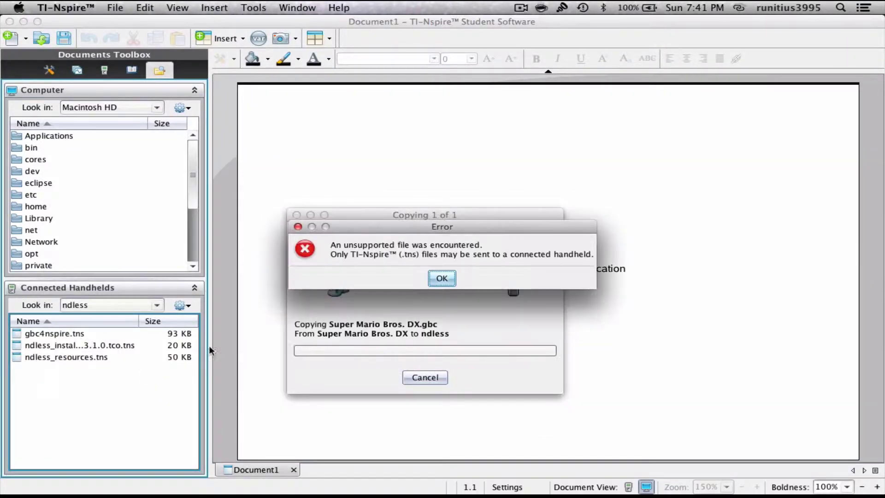
left_click(445, 278)
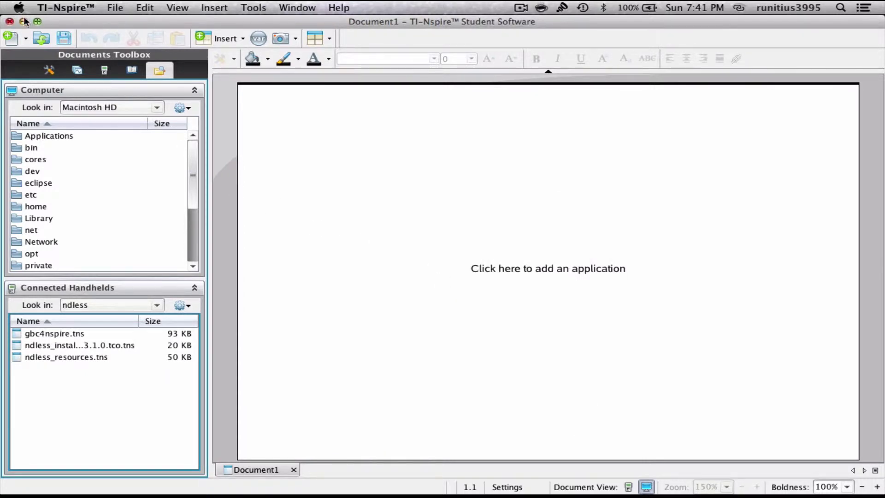
left_click(24, 21)
left_click(483, 171)
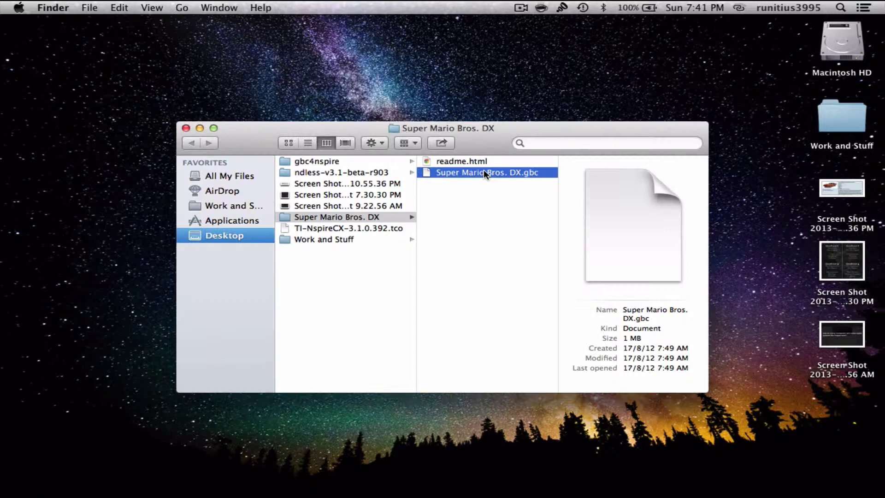
Append .tns in Get Info to rename the ROM Super Mario Bros. DX.gbc.tns, accepting the extension change
key("super+i")
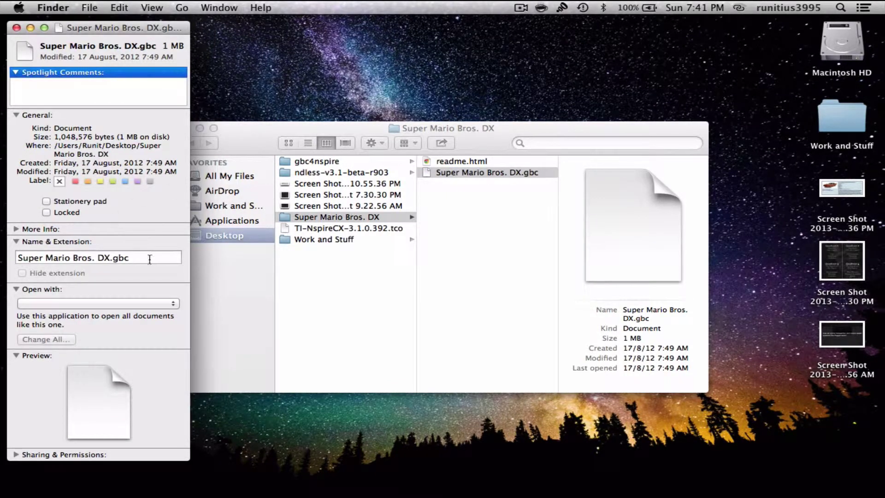
left_click(149, 259)
type(".tns")
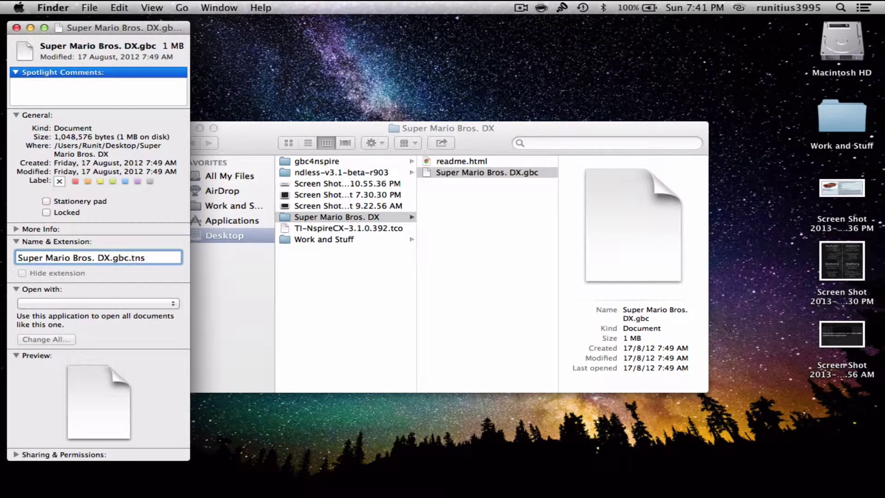
key("Return")
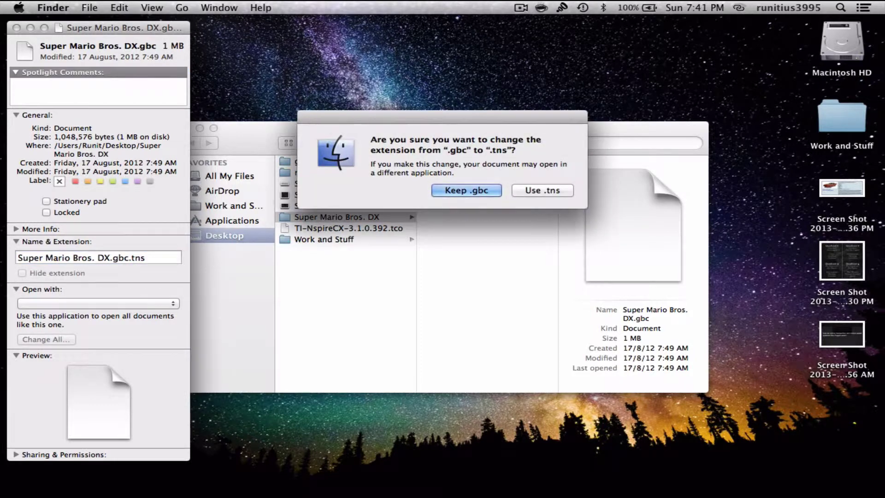
left_click(541, 191)
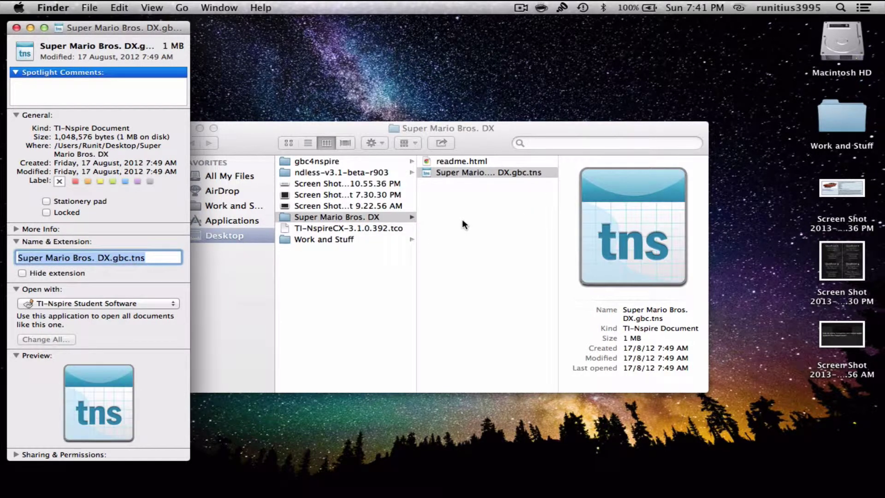
key("super+w")
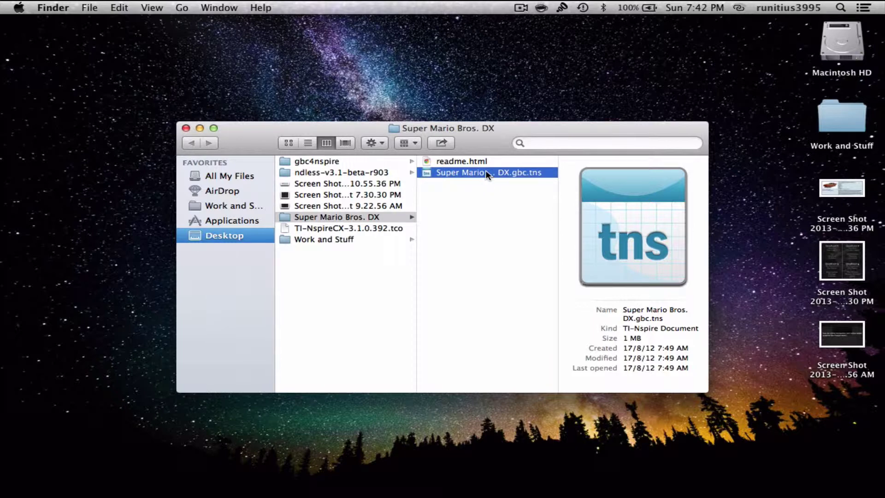
Send Super Mario Bros. DX.gbc.tns to TI-Nspire for copying into the handheld's ndless folder
left_click_drag(485, 170, 91, 406)
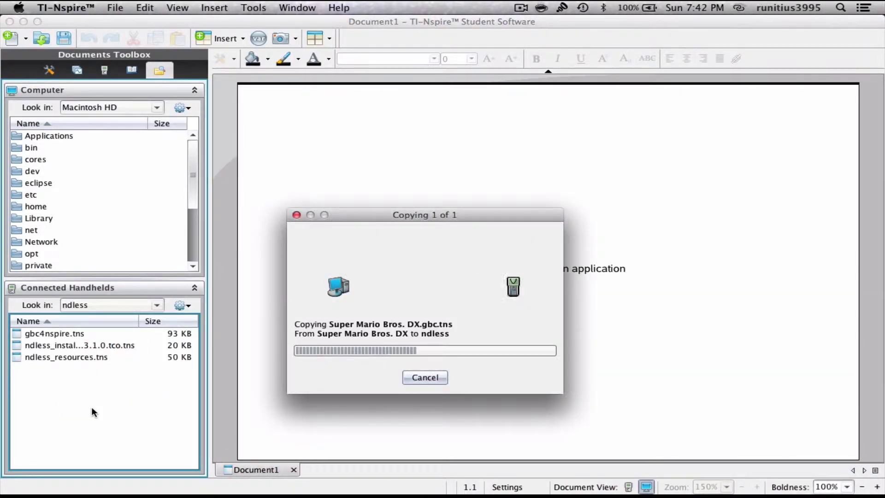